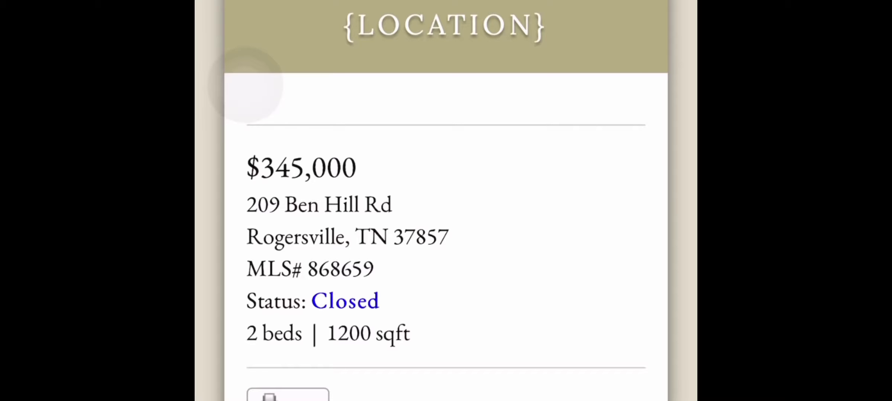
scroll(447, 209, down, 2)
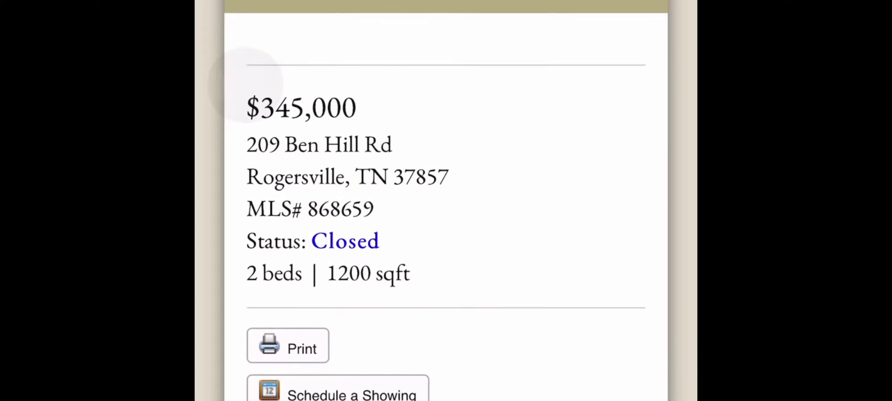
scroll(446, 209, down, 2)
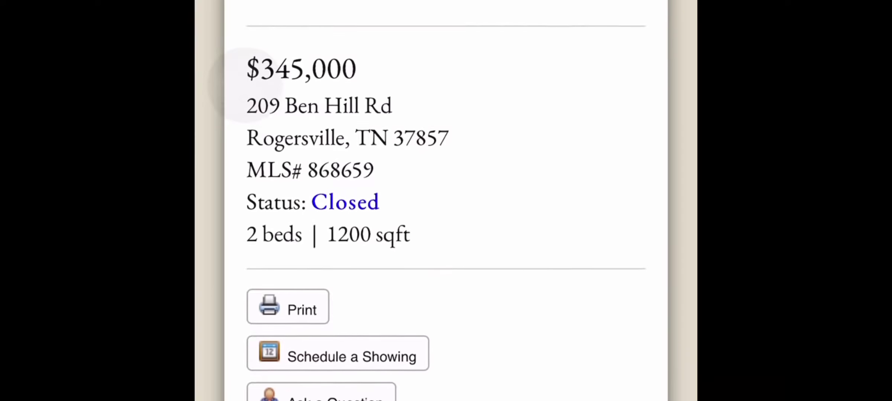
scroll(446, 209, down, 5)
scroll(446, 210, down, 3)
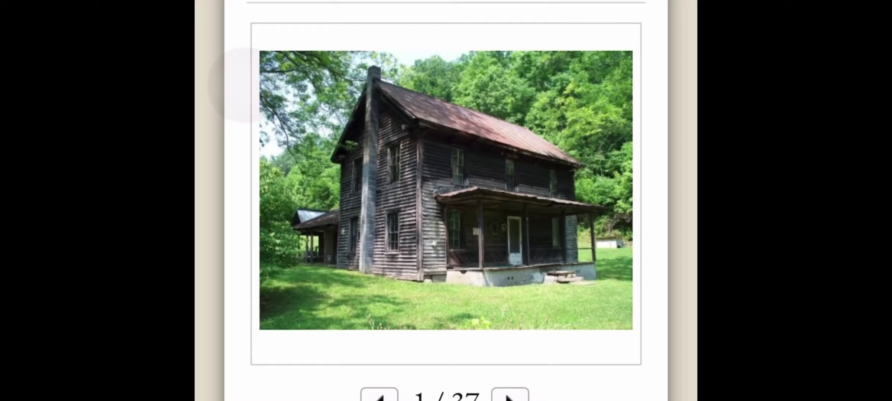
scroll(446, 209, down, 5)
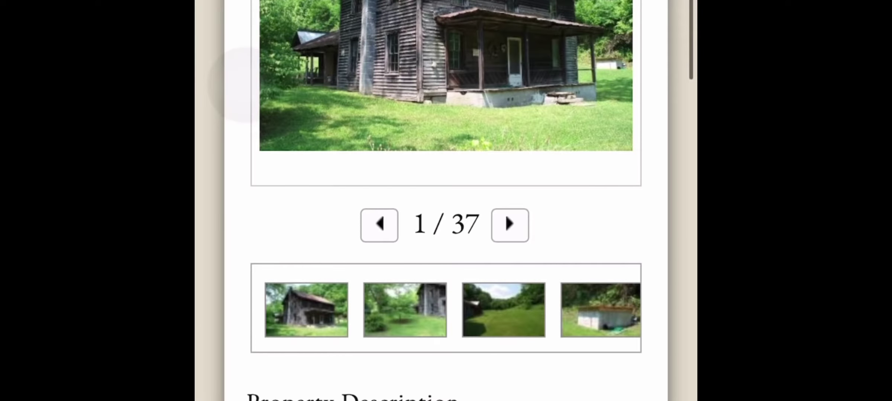
scroll(447, 209, up, 5)
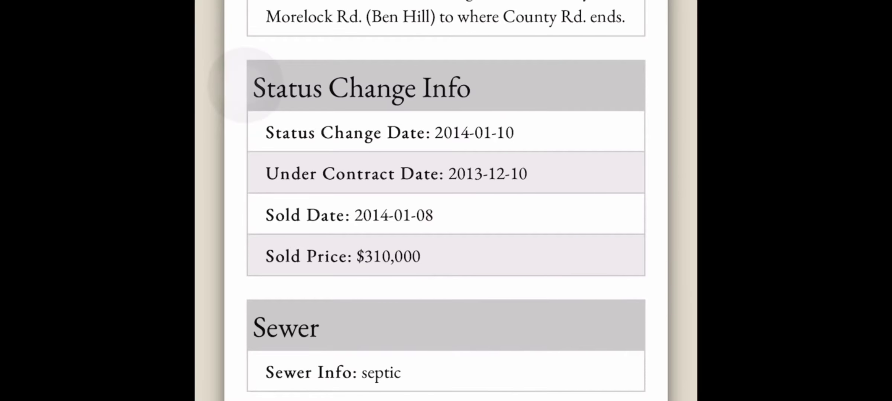
scroll(446, 209, up, 10)
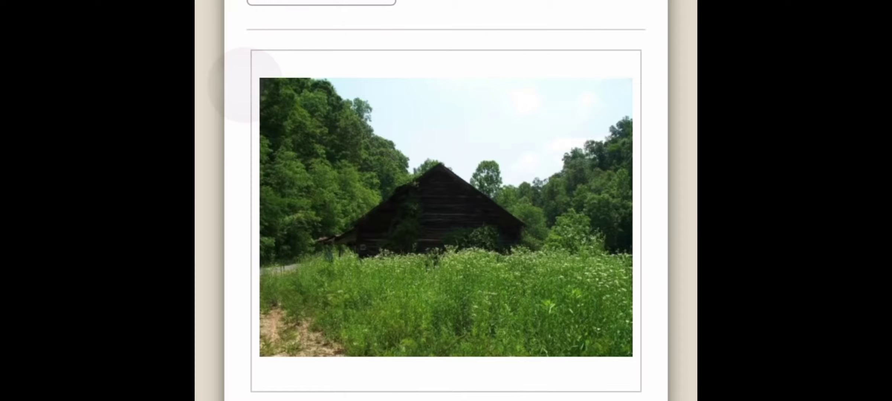